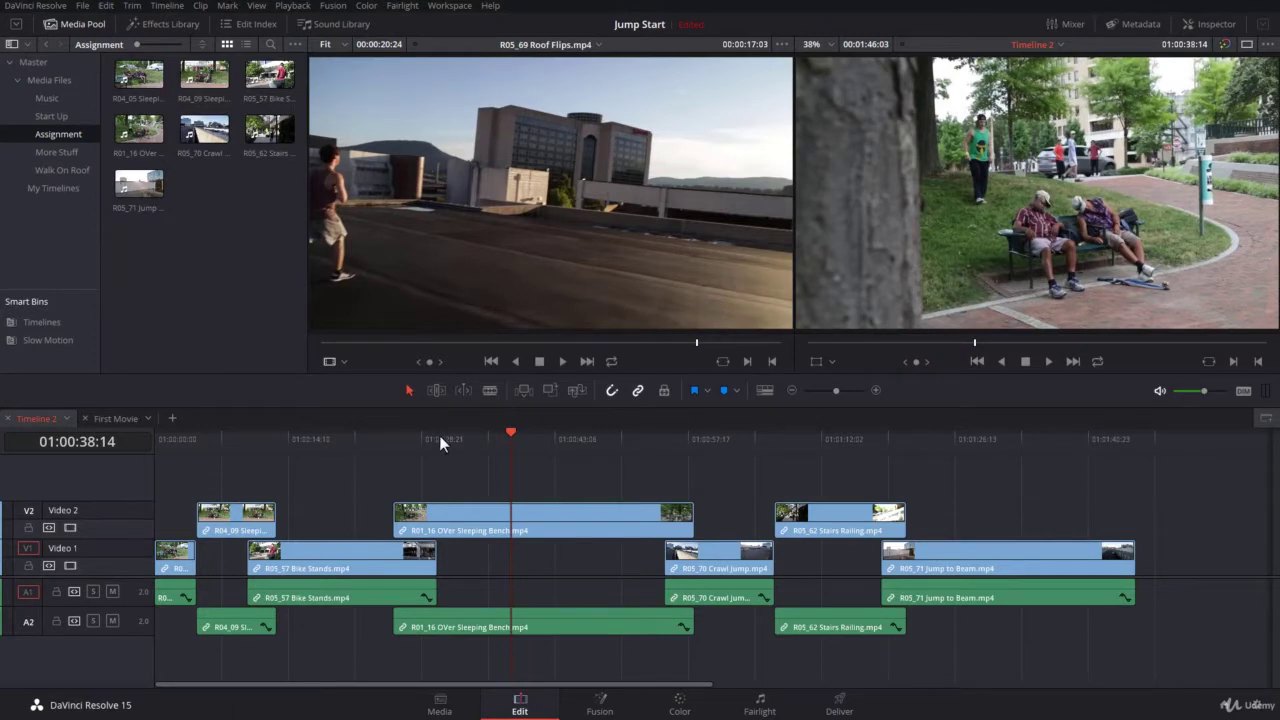
Step: From the timeline start, lift R05_57 Bike Stands with Backspace, leaving a gap, then undo to restore it
left_click(171, 480)
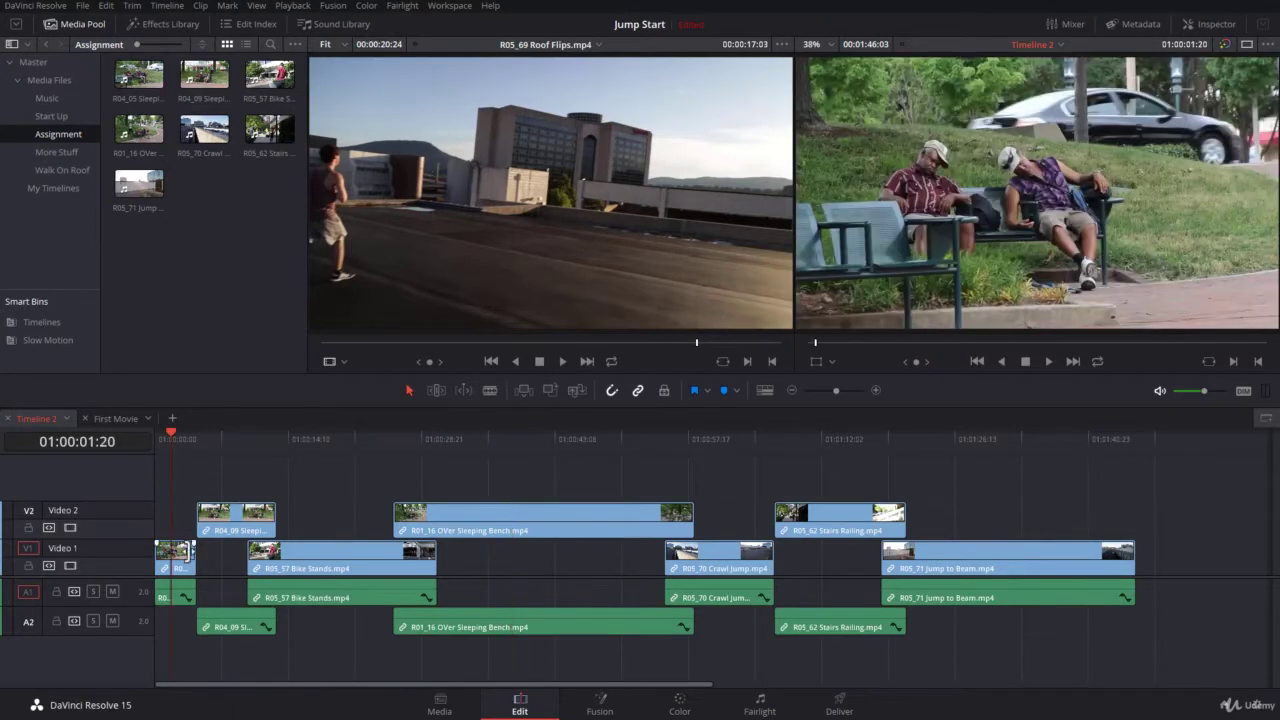
left_click(175, 568)
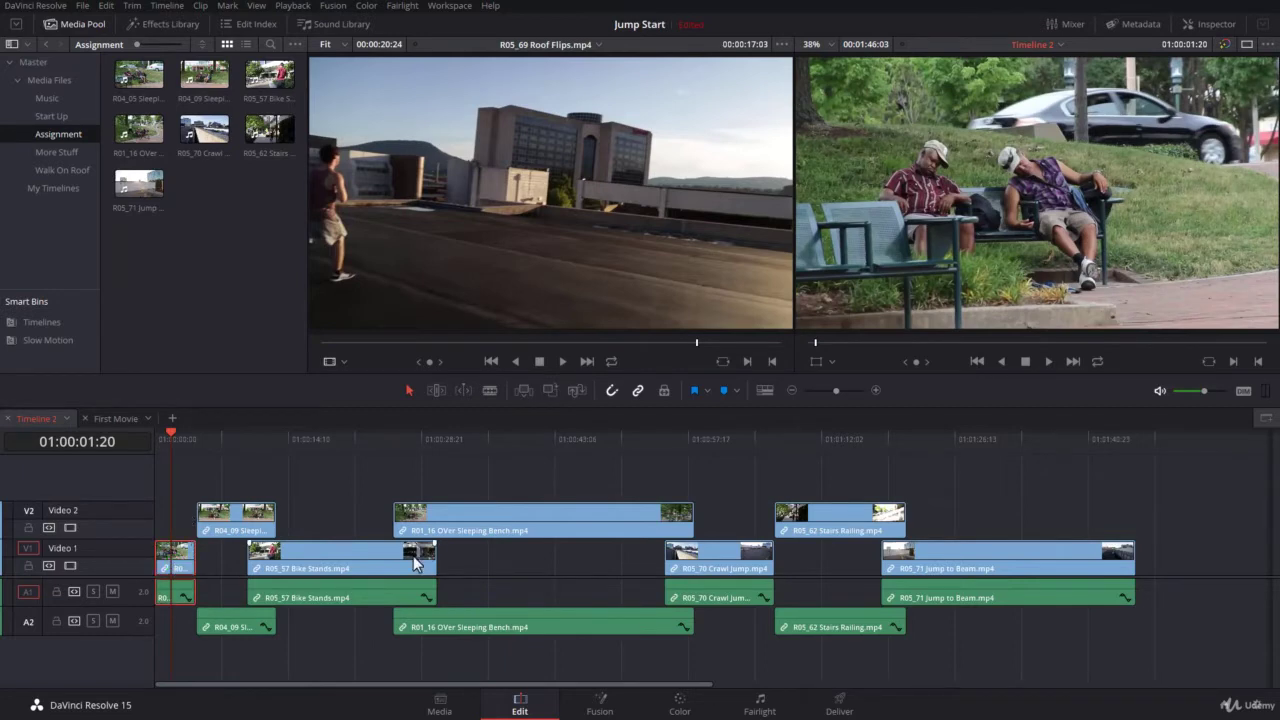
left_click(357, 566)
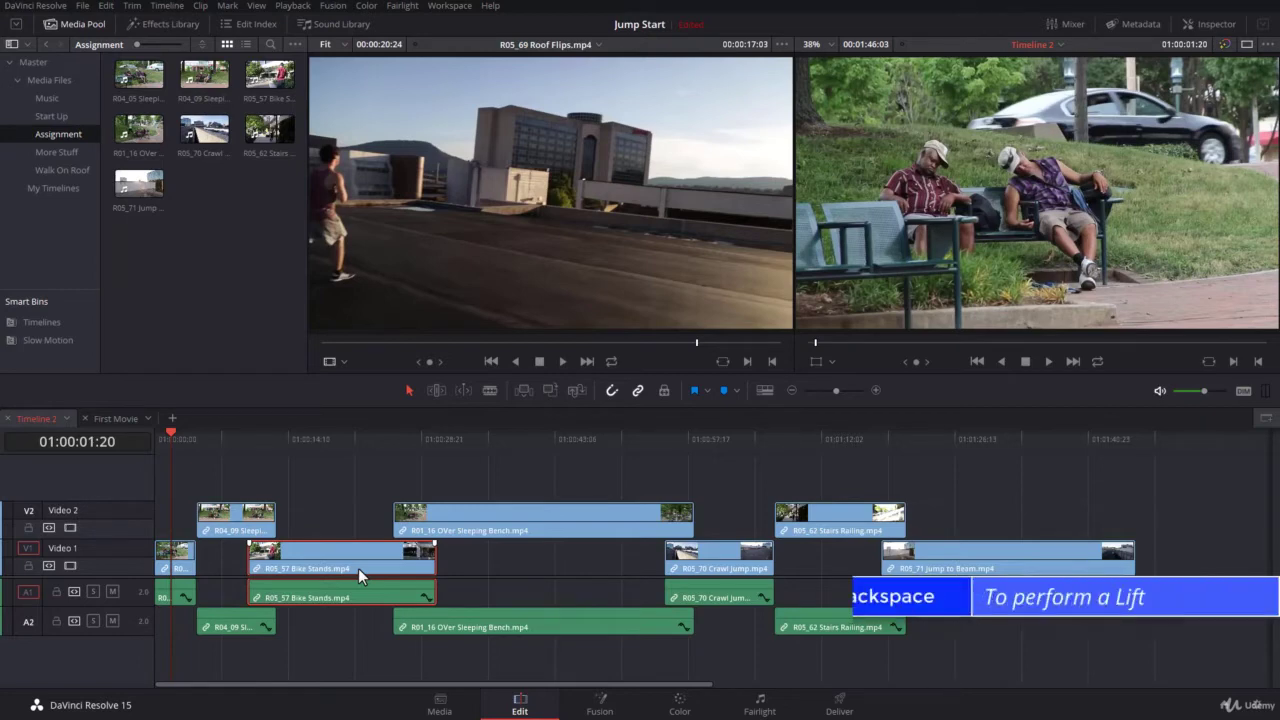
key("BackSpace")
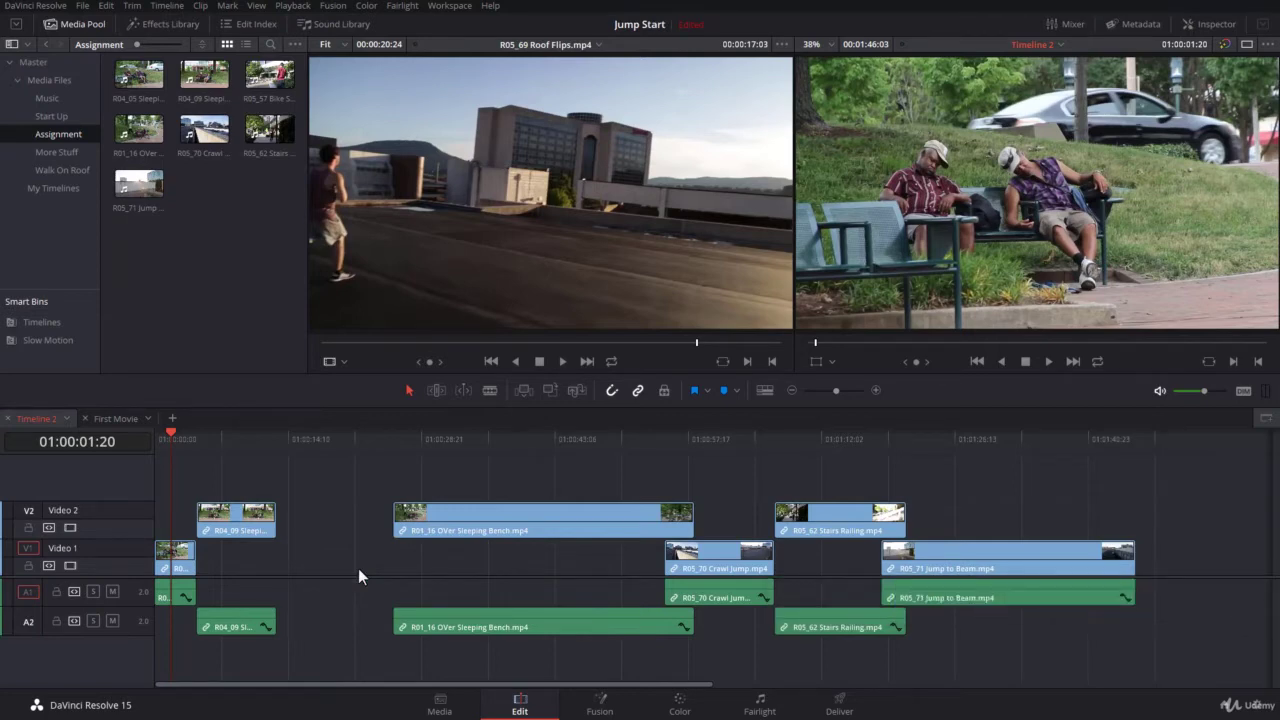
key("ctrl+z")
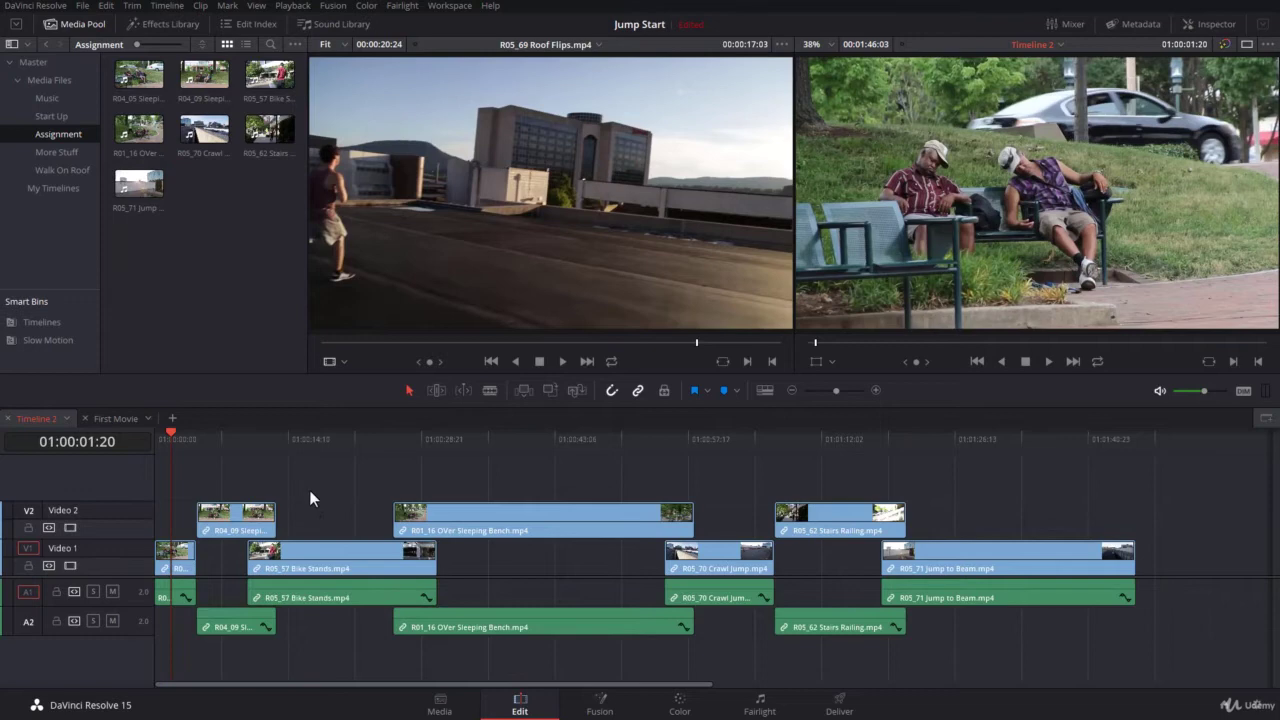
left_click(182, 570)
left_click(240, 475)
left_click(177, 556)
key("shift+BackSpace")
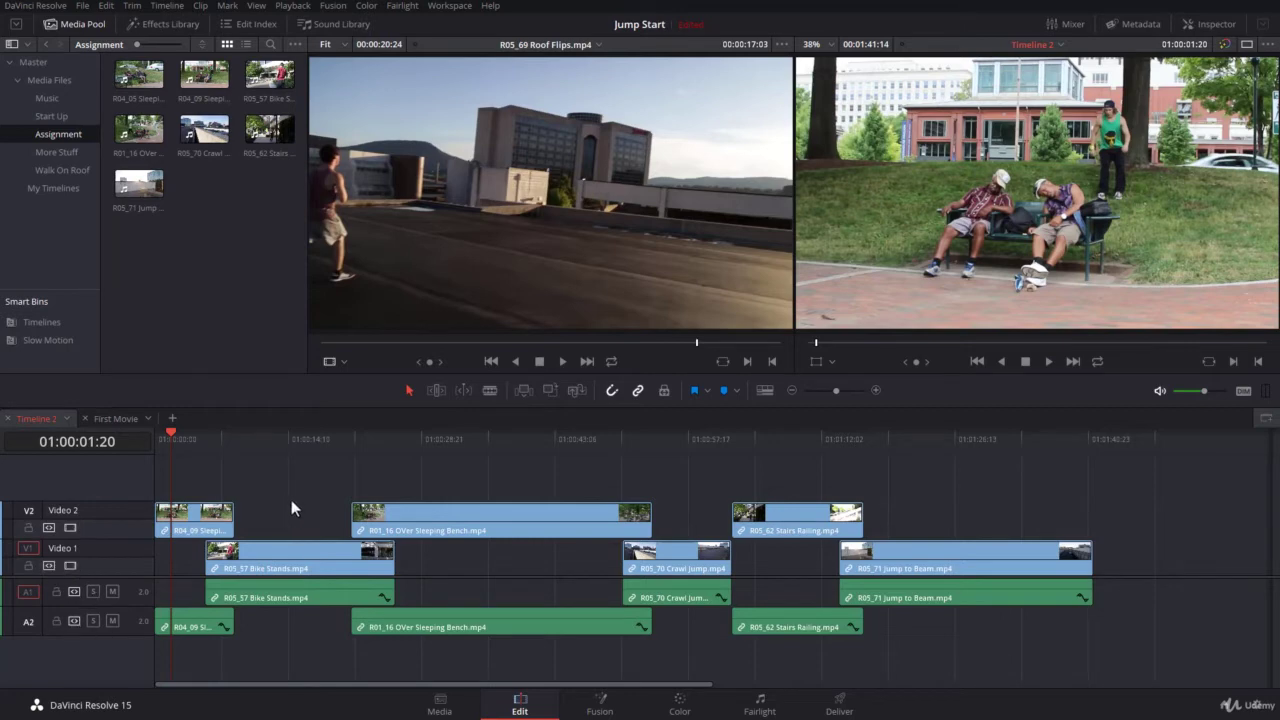
key("F9")
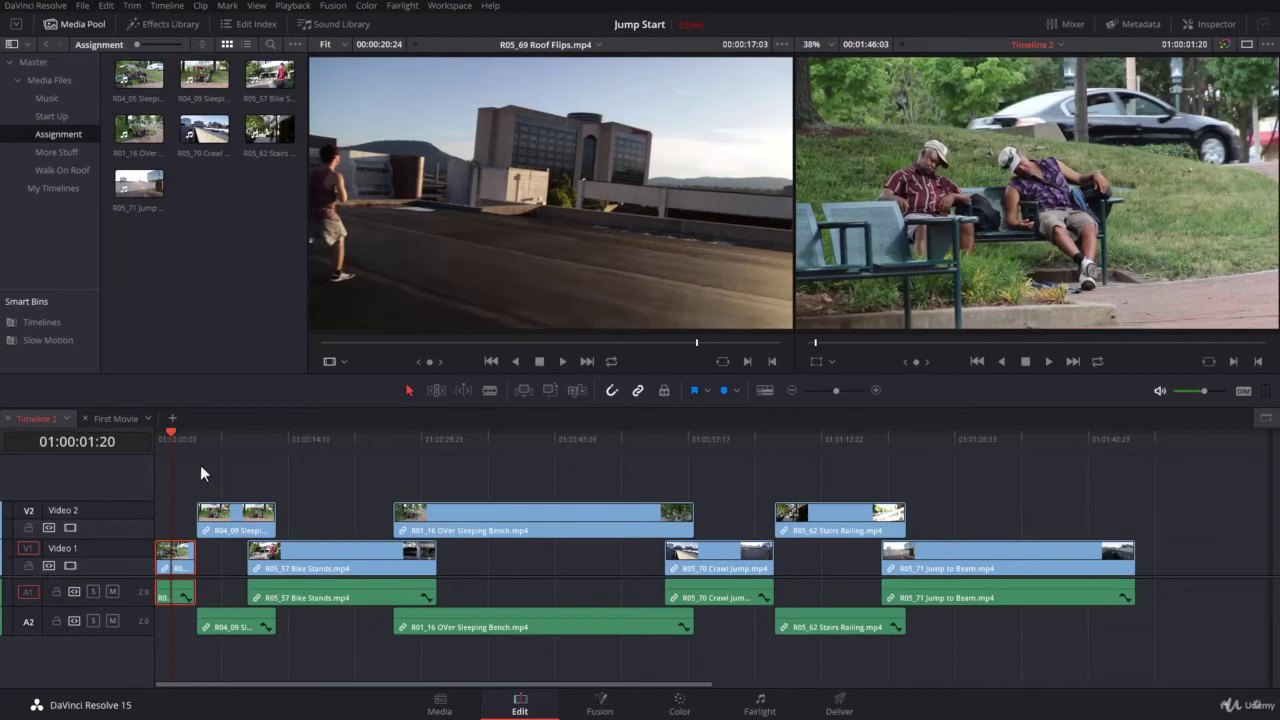
key("ctrl+z")
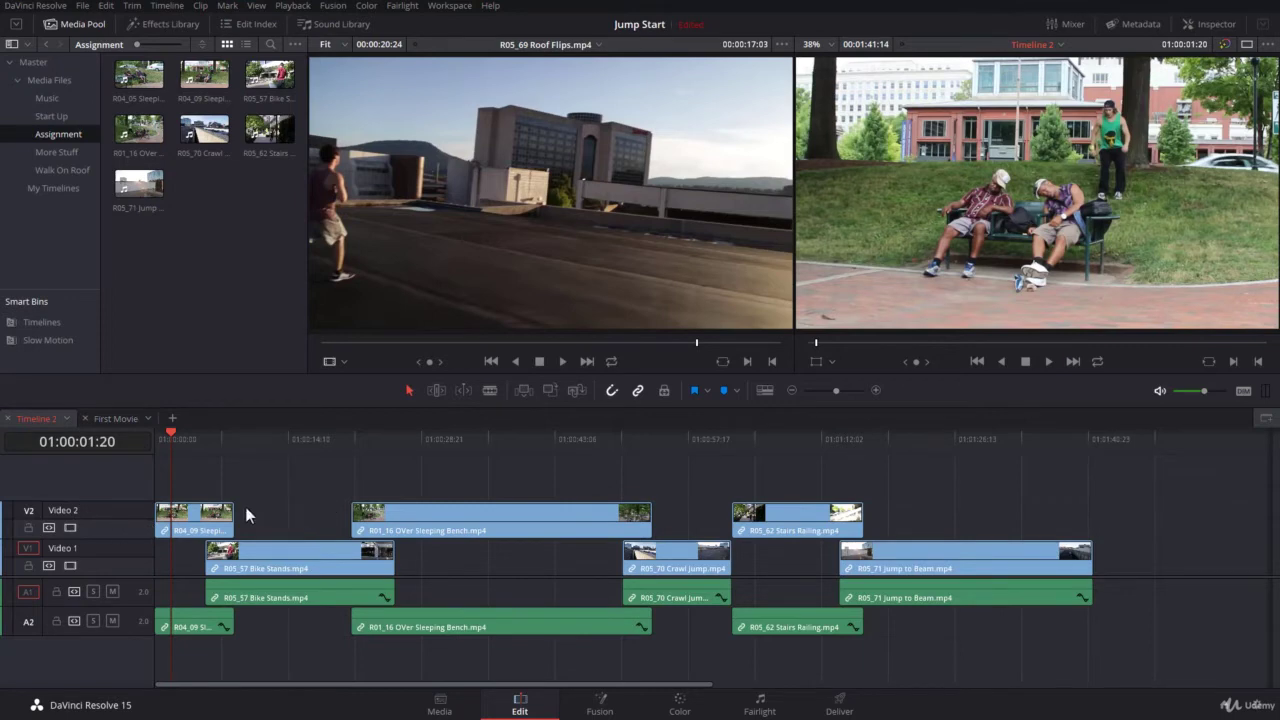
key("F9")
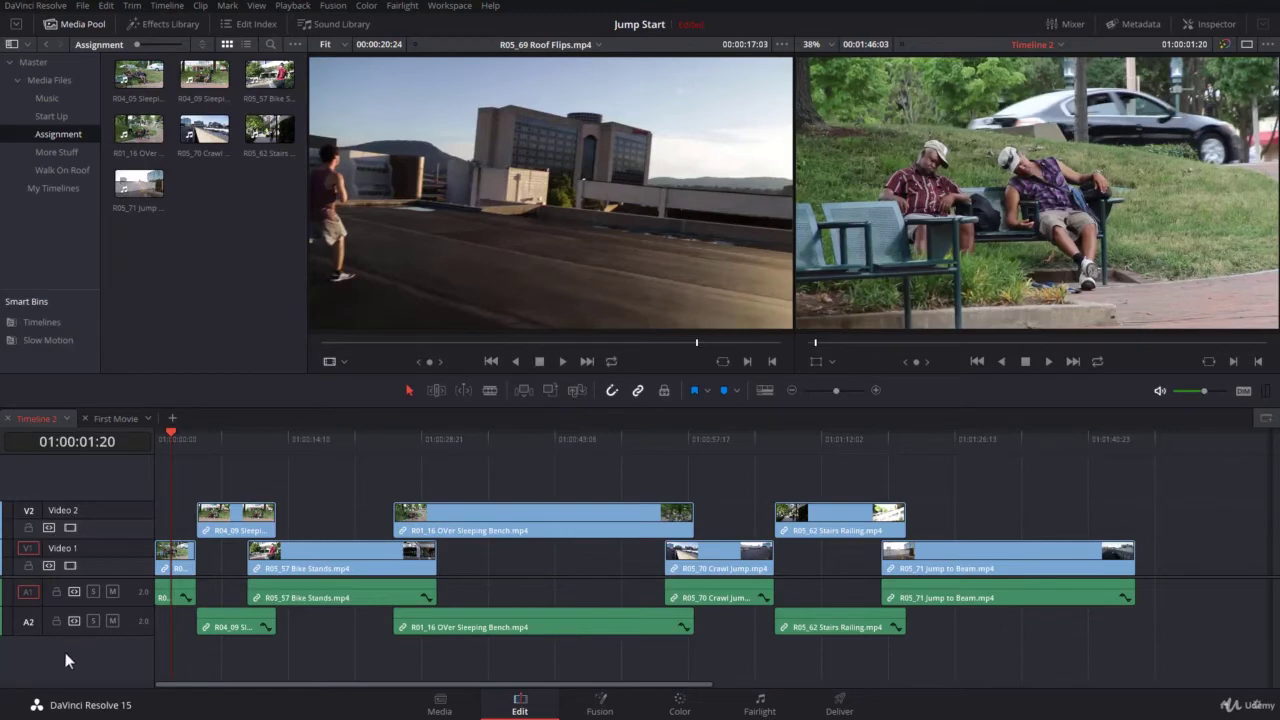
Step: Disable Auto Select on V2, ripple-delete R05_57 Bike Stands with Shift+Backspace, then drag it back onto V1/A1
left_click(49, 527)
left_click(331, 566)
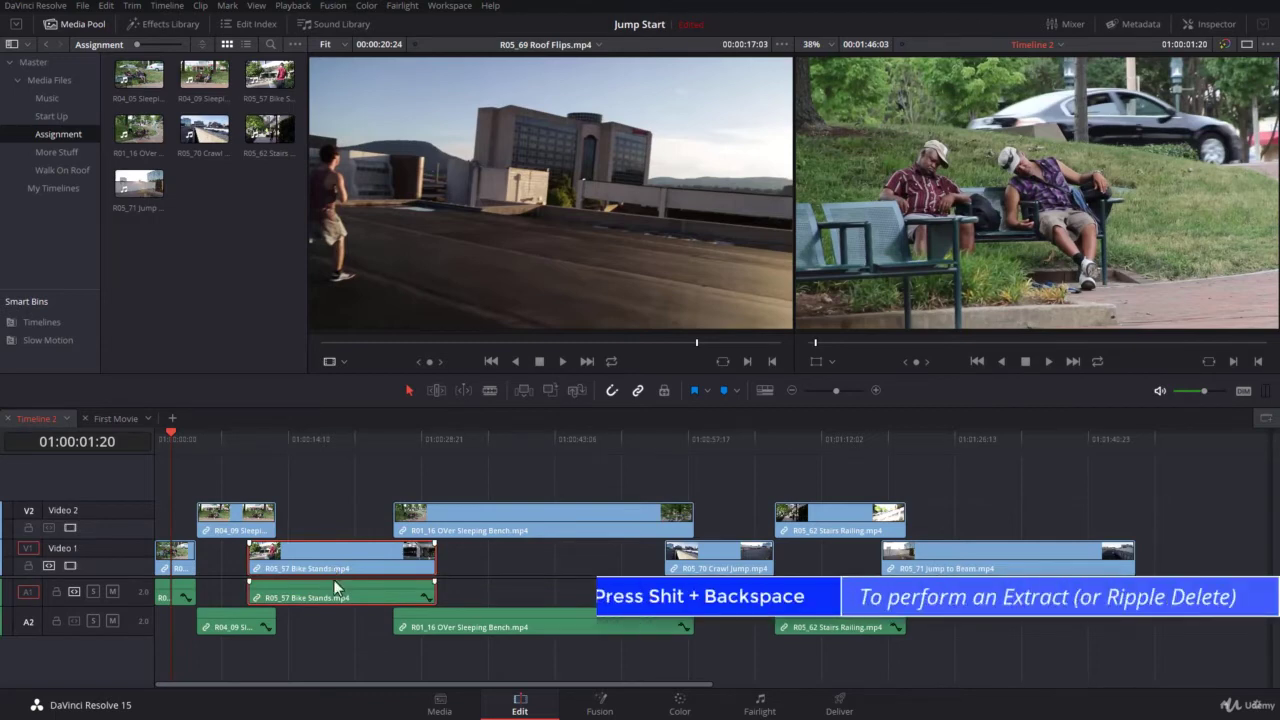
key("shift+BackSpace")
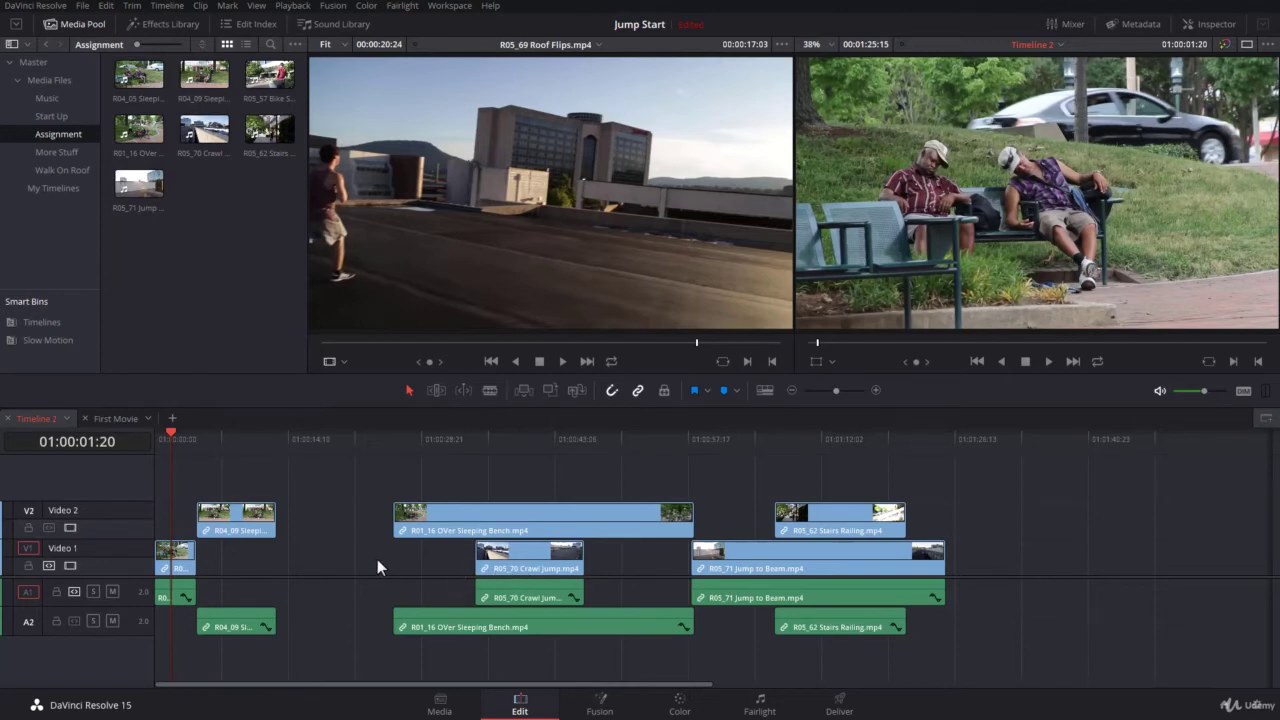
left_click_drag(377, 567, 377, 567)
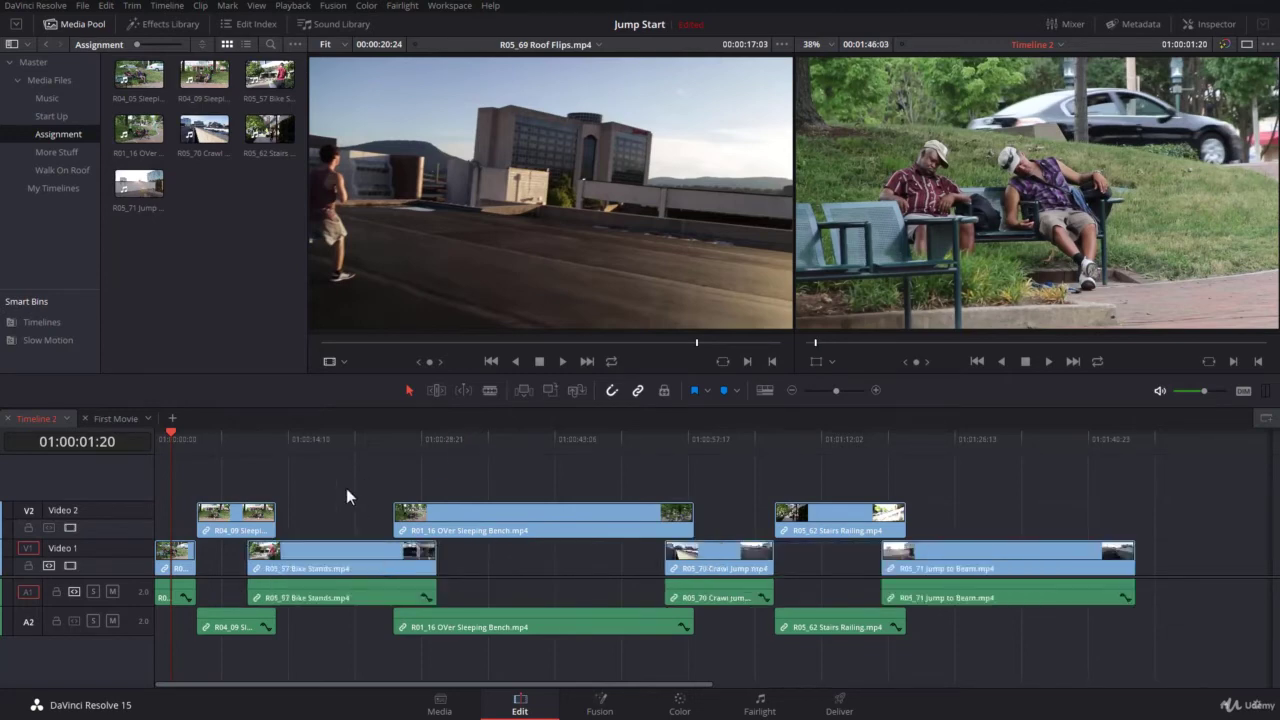
left_click(189, 556)
left_click(105, 7)
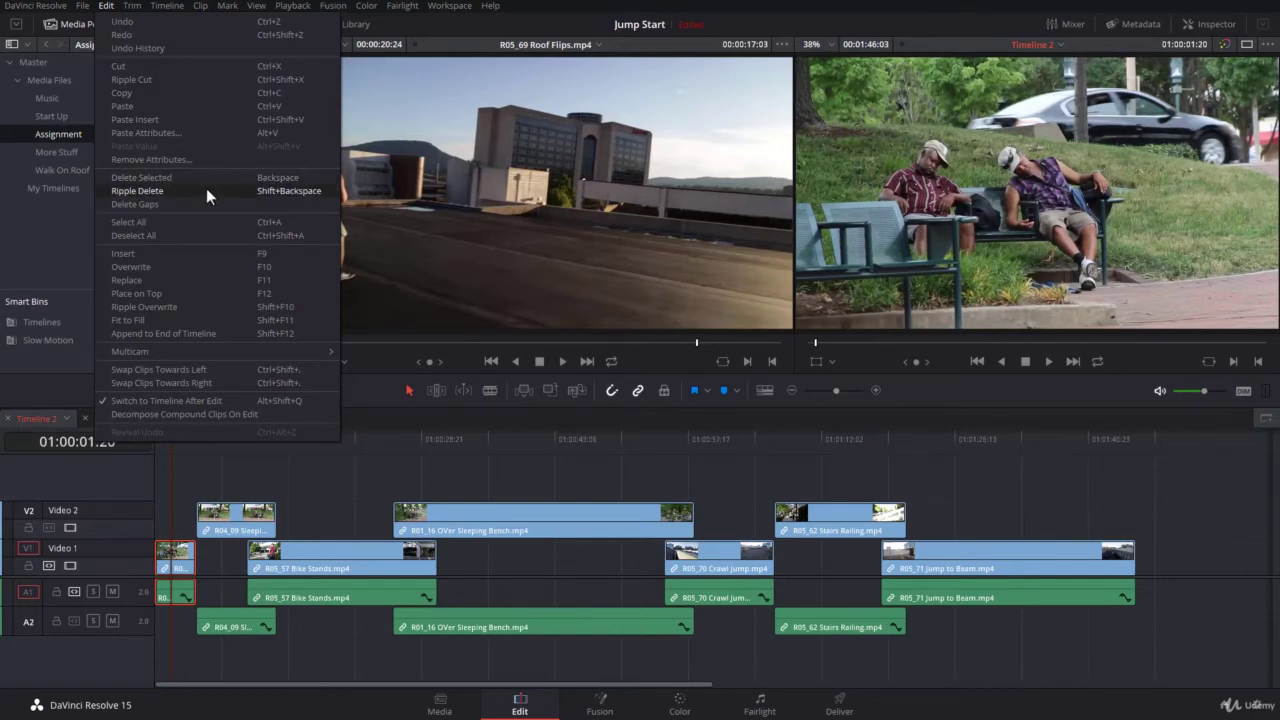
left_click(441, 459)
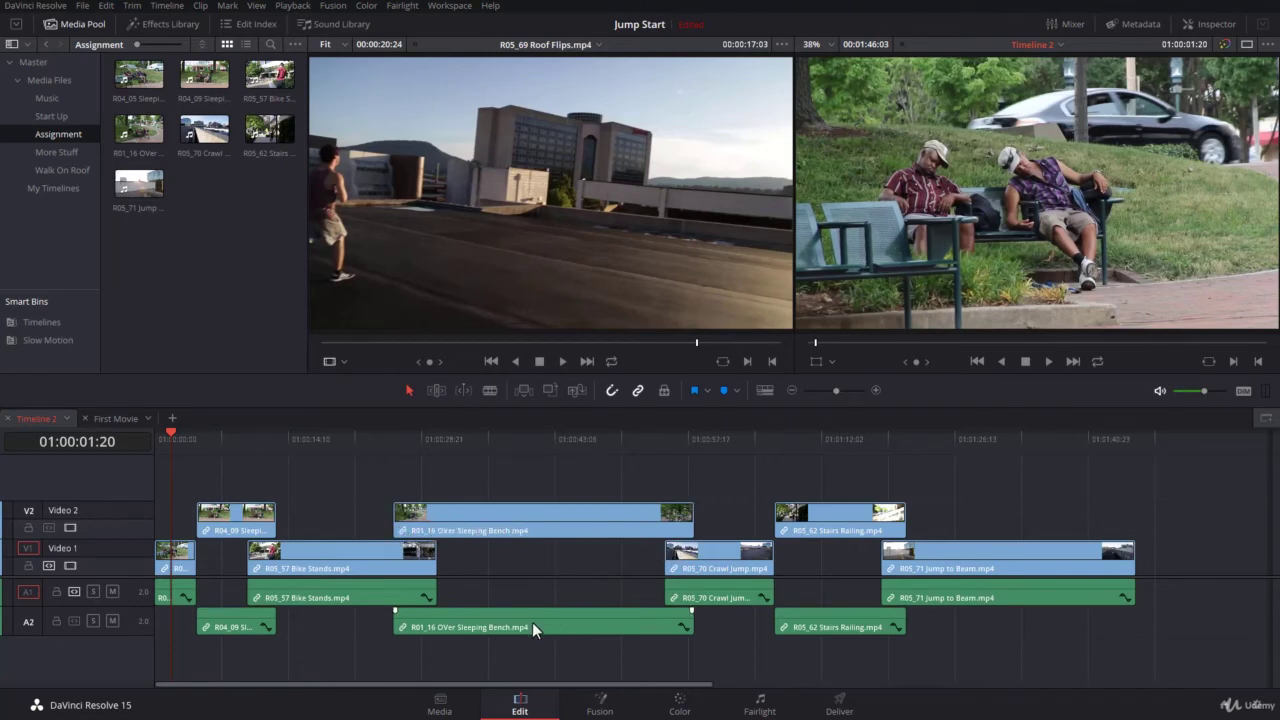
Step: Select only the R01_16 Sleeping Bench video clip on V2, without its audio
left_click(475, 530)
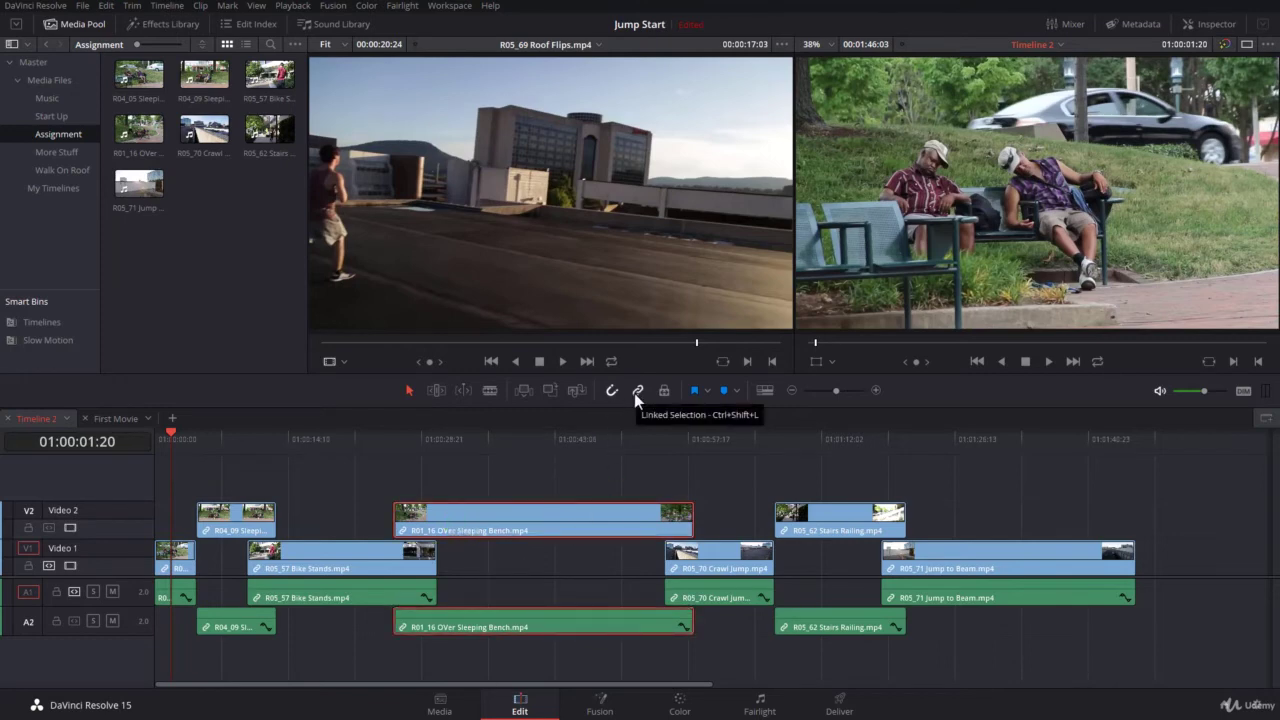
left_click(811, 507)
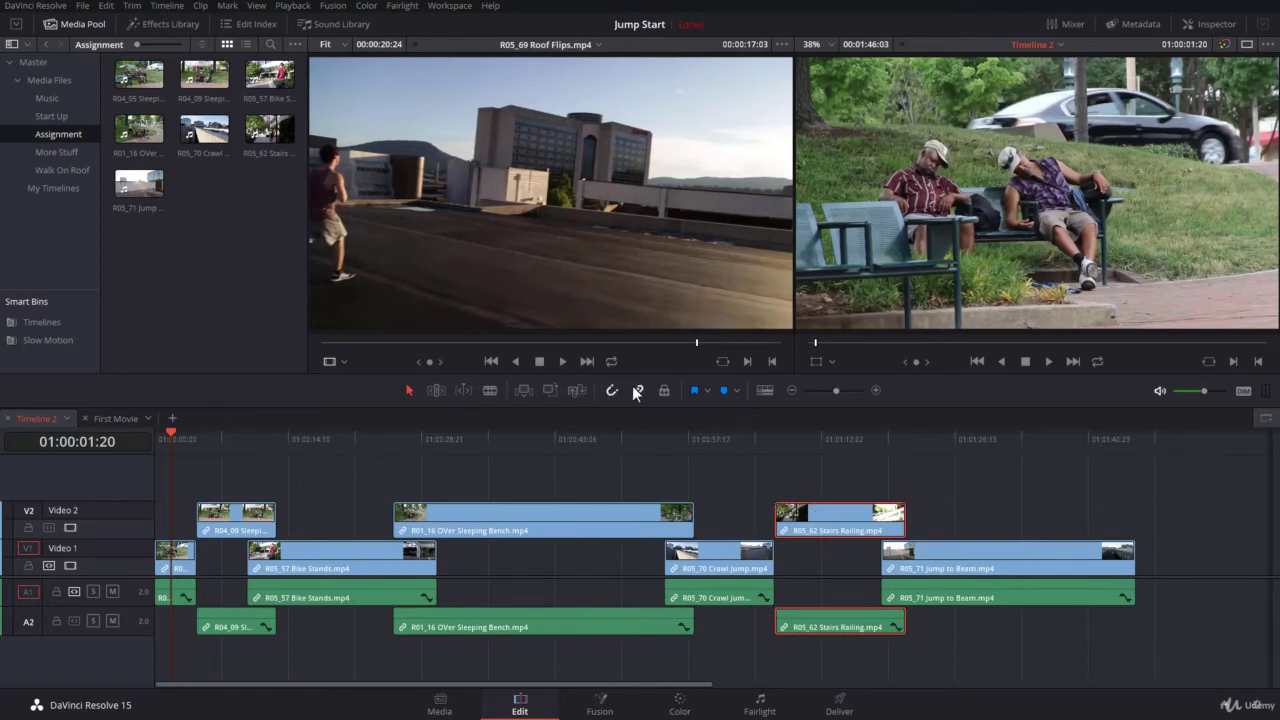
left_click(748, 455)
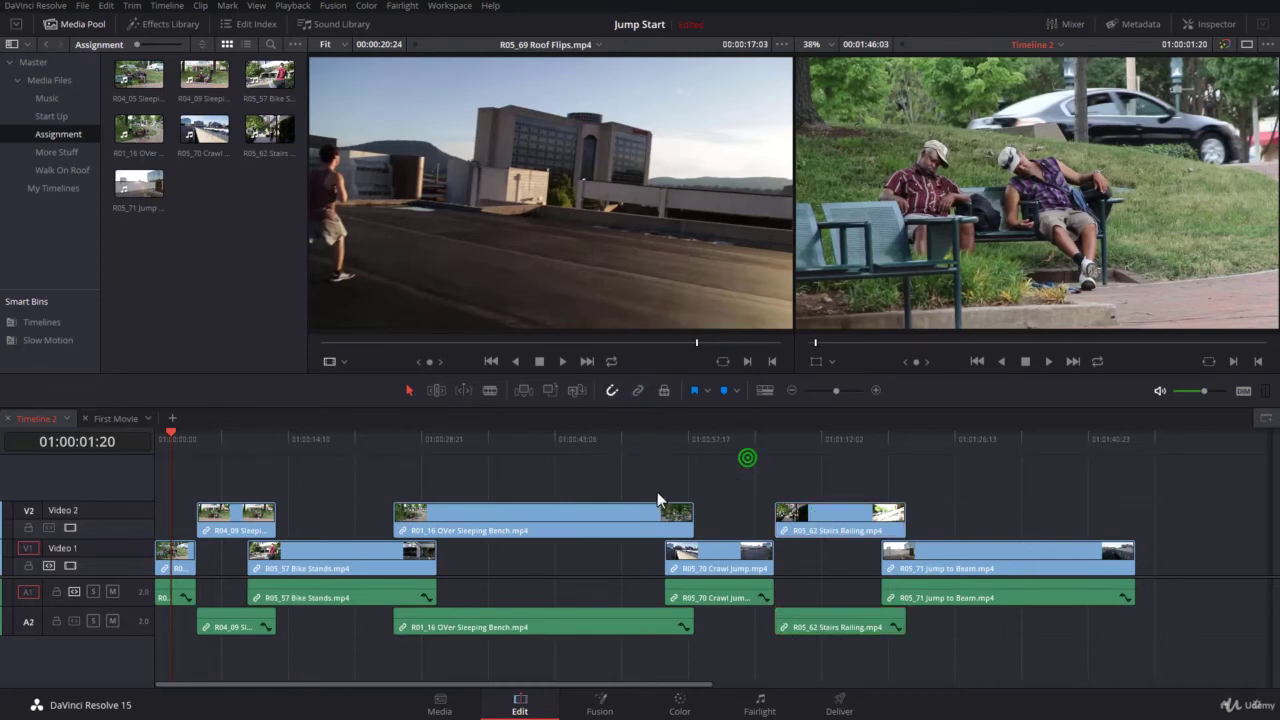
left_click(607, 513)
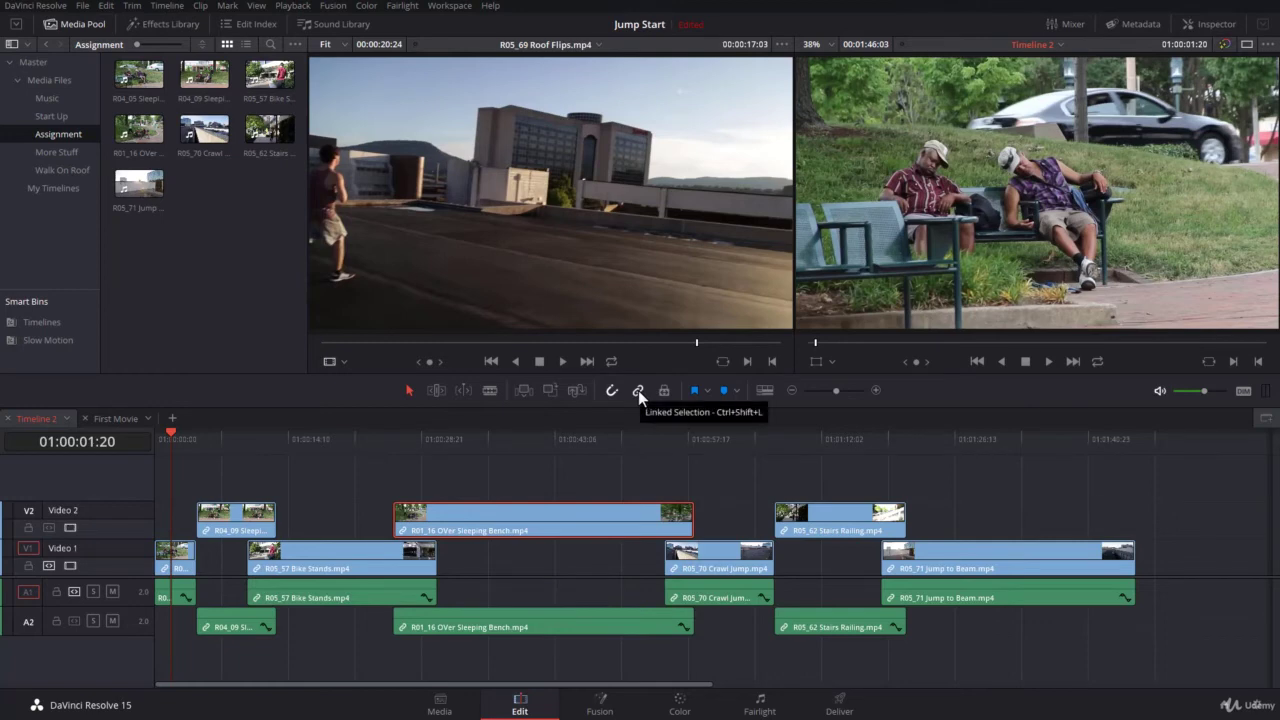
Step: Drag the R01_16 video left out of sync, then drag it back to line up with its A2 audio
left_click_drag(595, 517, 533, 520)
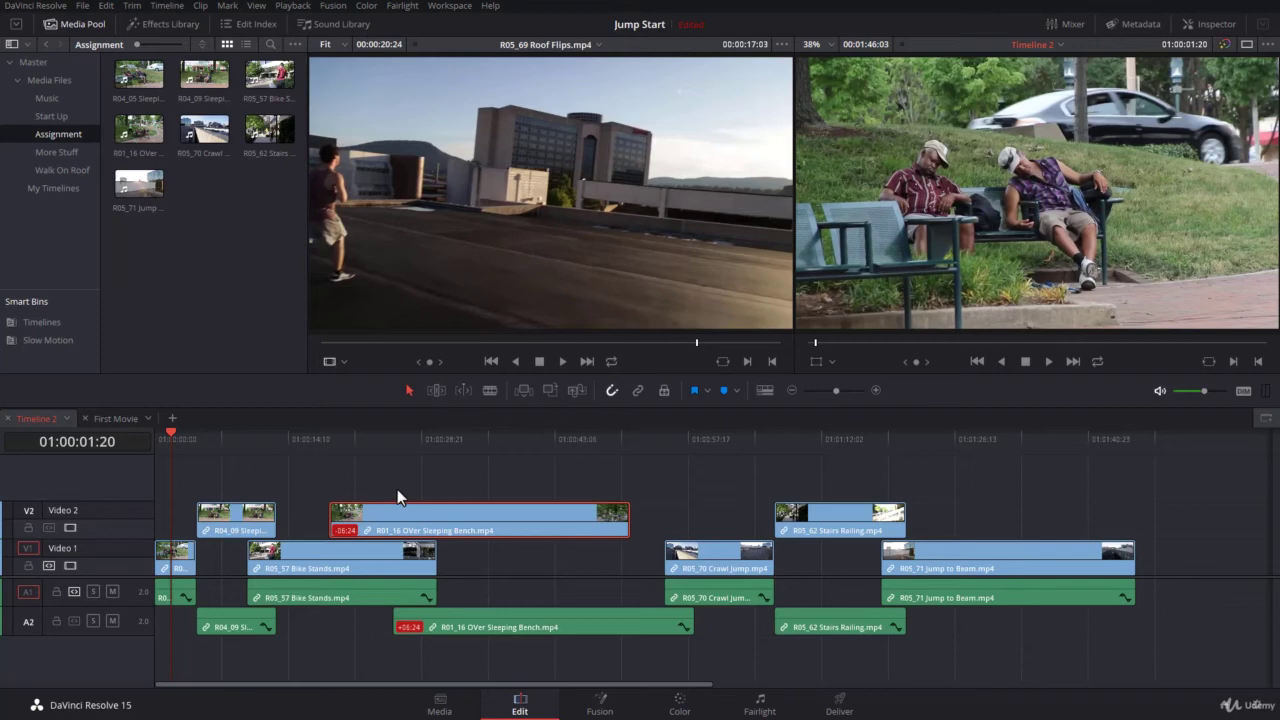
left_click(465, 519)
left_click_drag(465, 519, 524, 519)
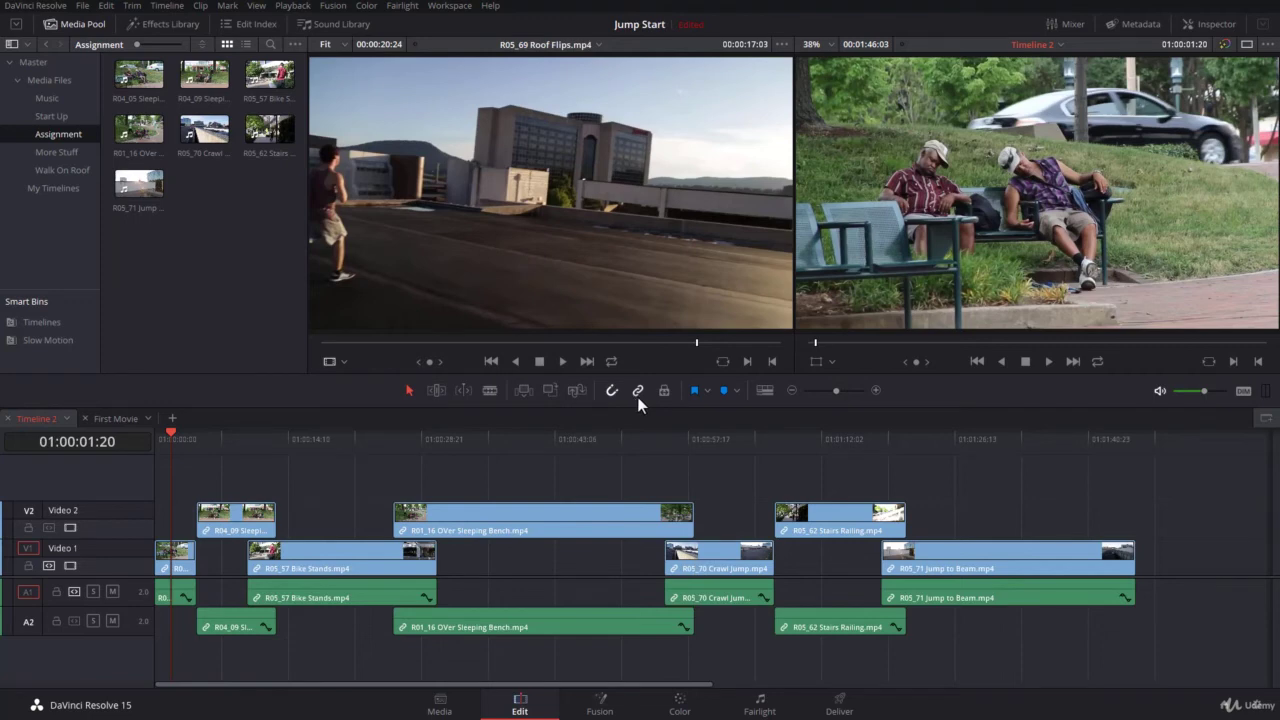
Step: With Linked Selection toggled, select only the R01_16 audio on A2 and delete it, leaving the V2 video
left_click(638, 392)
left_click(537, 626)
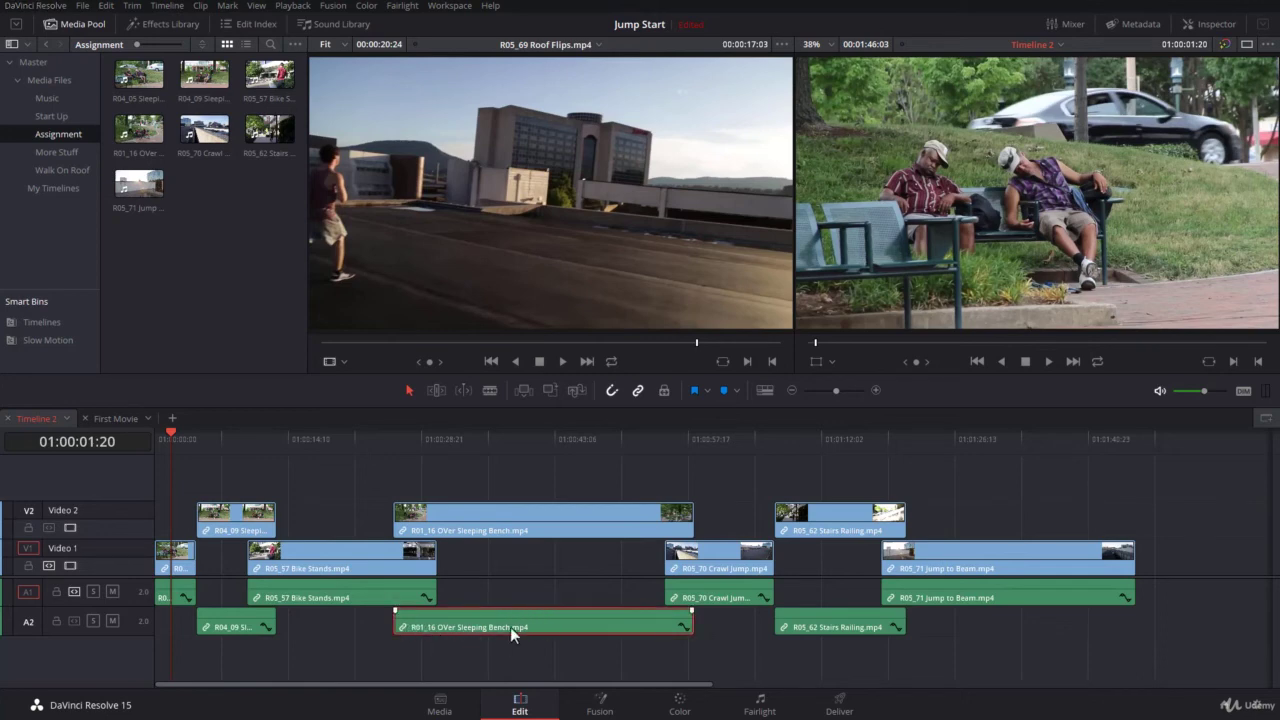
left_click(512, 478)
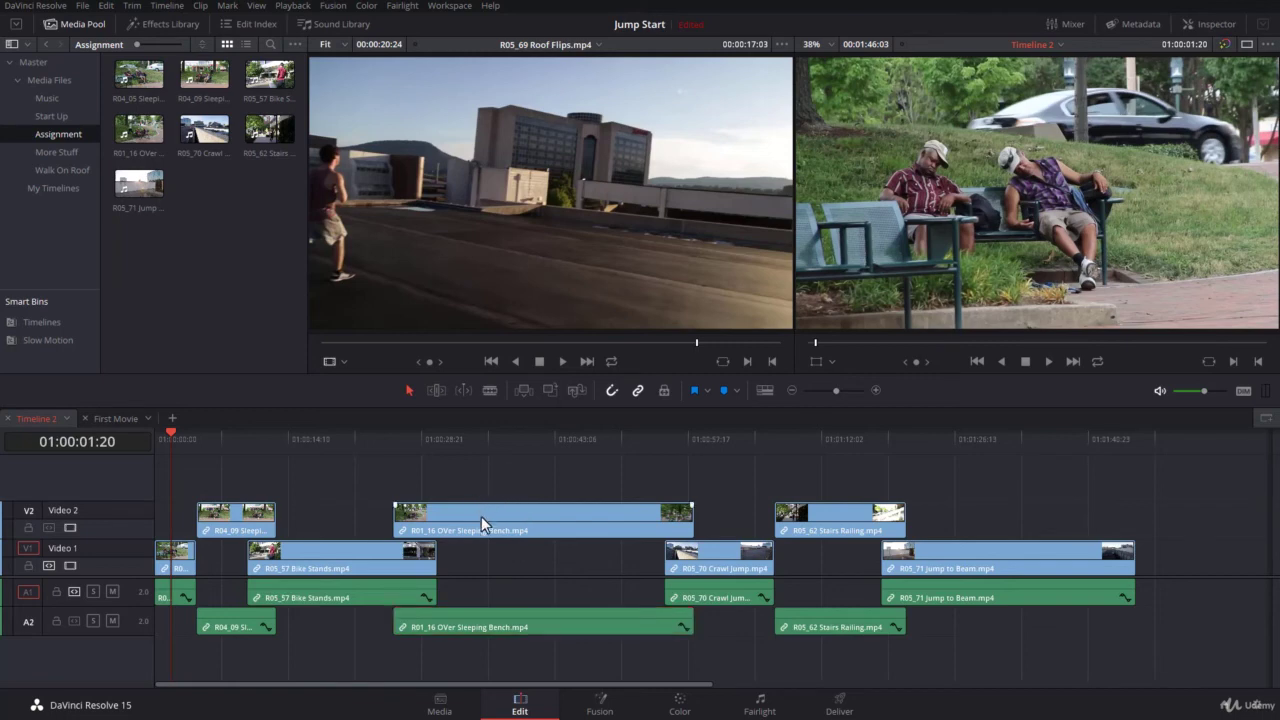
left_click(481, 519)
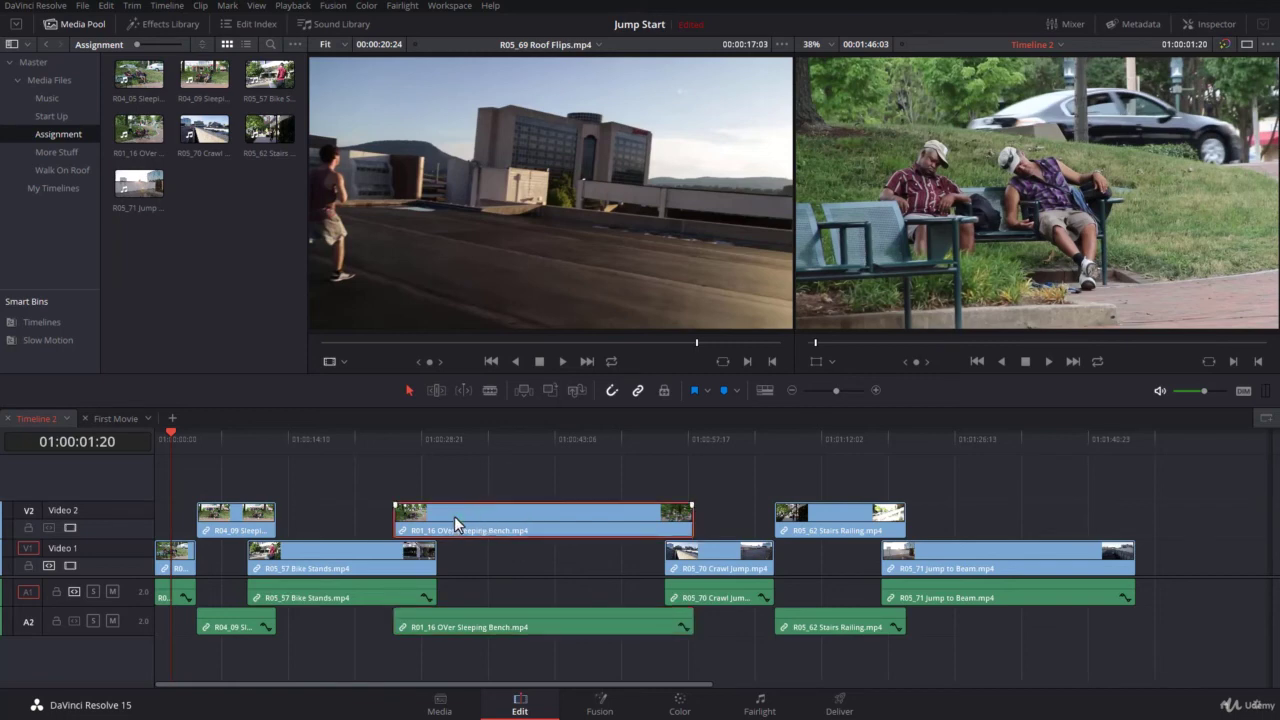
left_click(472, 628)
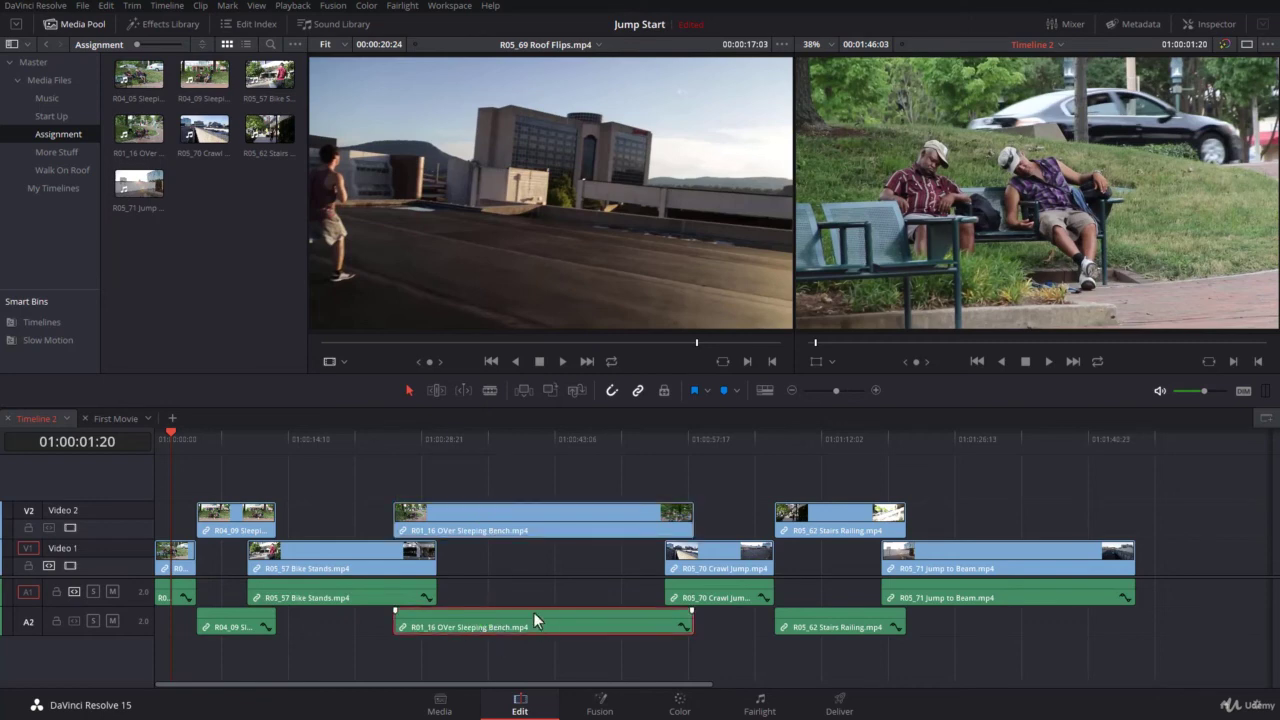
key("Delete")
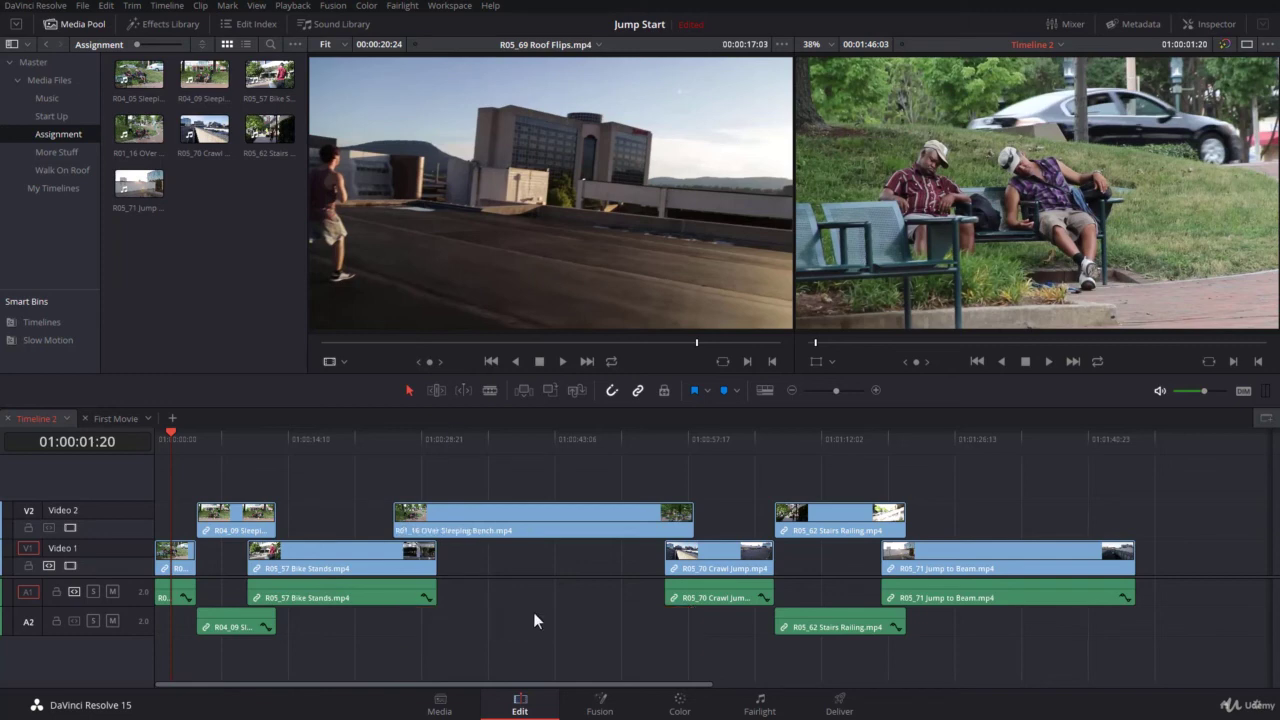